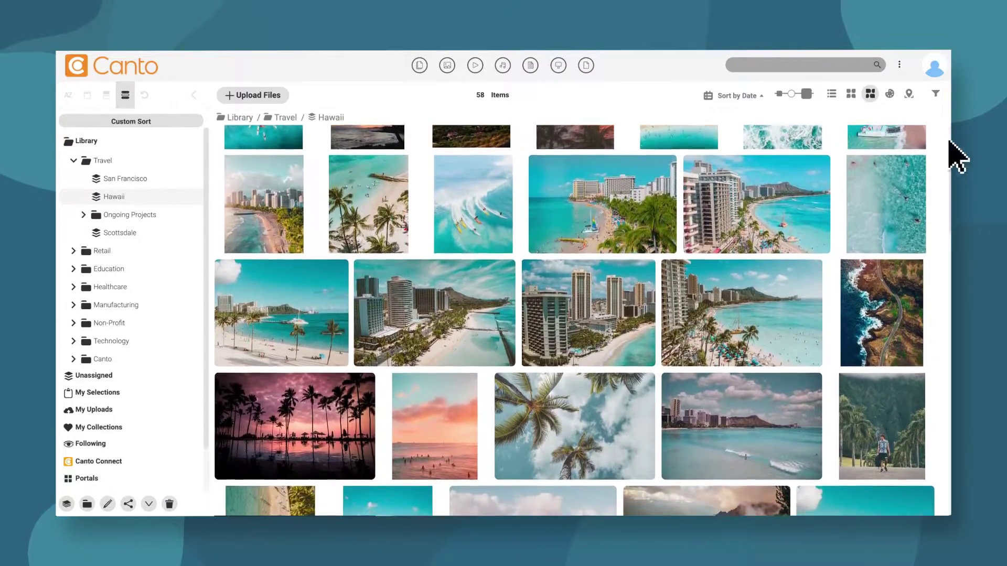
Cycle the Hawaii album through collage, list and image layouts.
{"action": "left_click", "coordinate": [851, 95]}
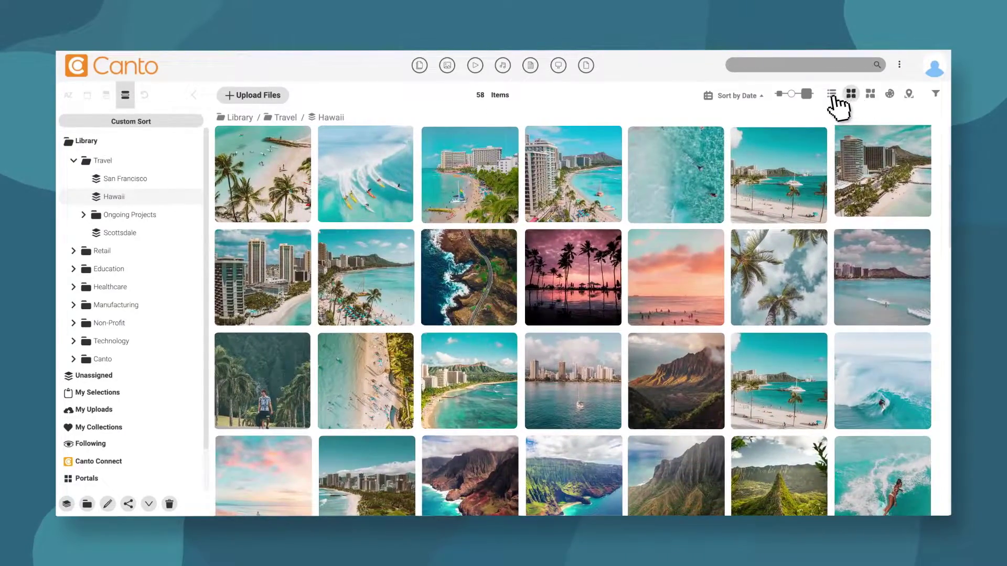
{"action": "left_click", "coordinate": [831, 95]}
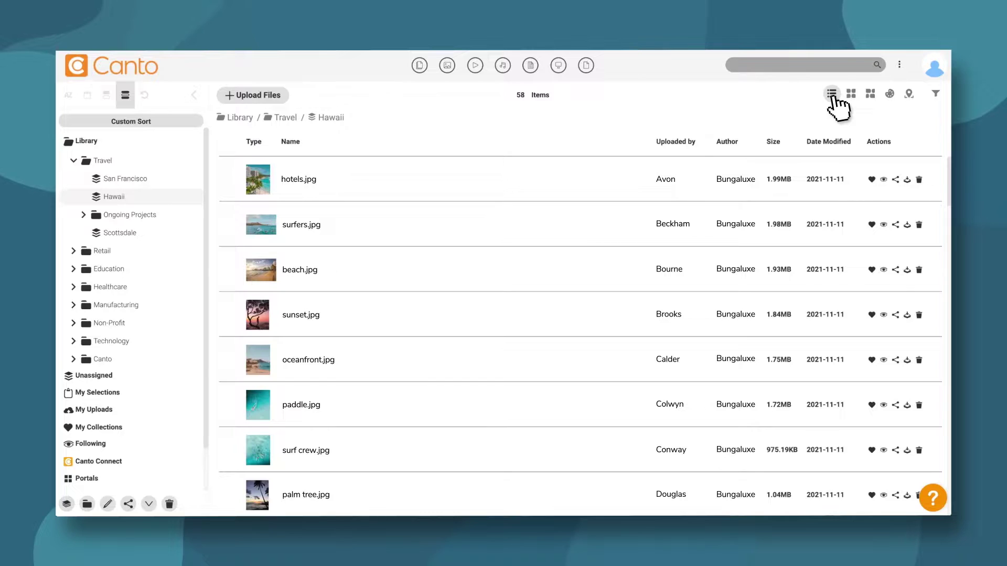
{"action": "left_click", "coordinate": [890, 94]}
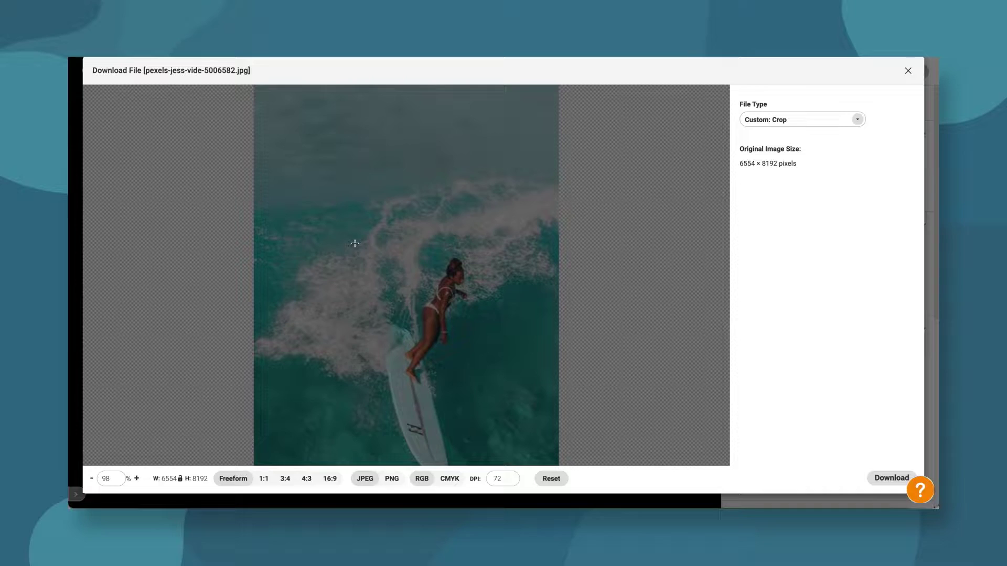
Mark a crop area on the surfer photo in the Download File dialog.
{"action": "left_click_drag", "start_coordinate": [353, 241], "coordinate": [516, 438]}
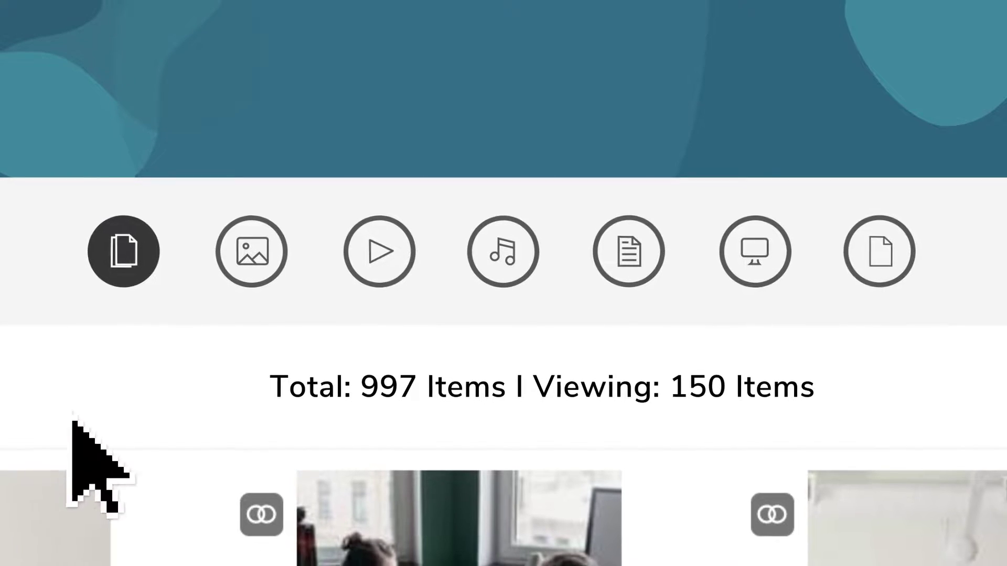
Filter the library by images, videos, audio files and presentations in turn.
{"action": "left_click", "coordinate": [303, 207]}
{"action": "left_click", "coordinate": [428, 159]}
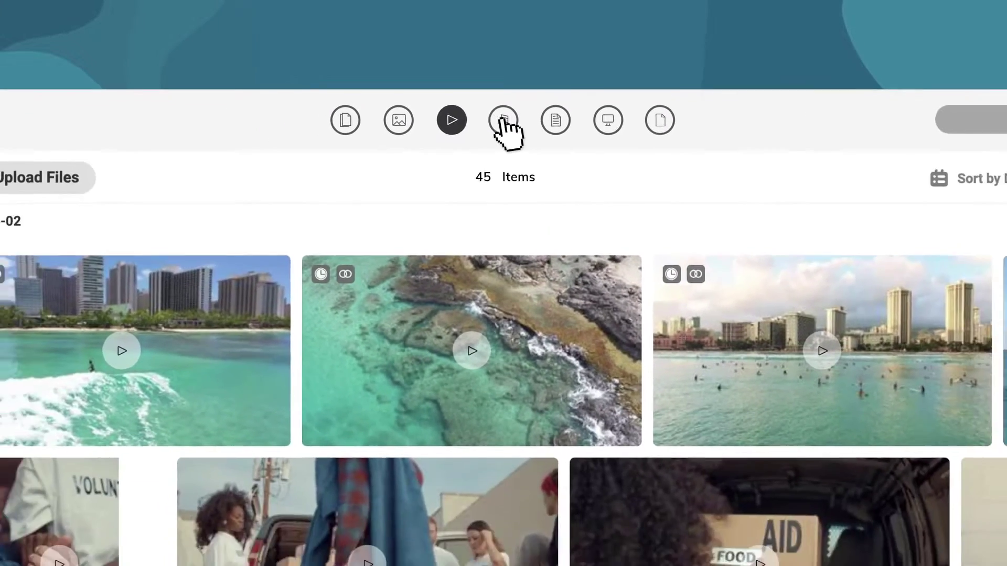
{"action": "left_click", "coordinate": [505, 93]}
{"action": "left_click", "coordinate": [531, 76]}
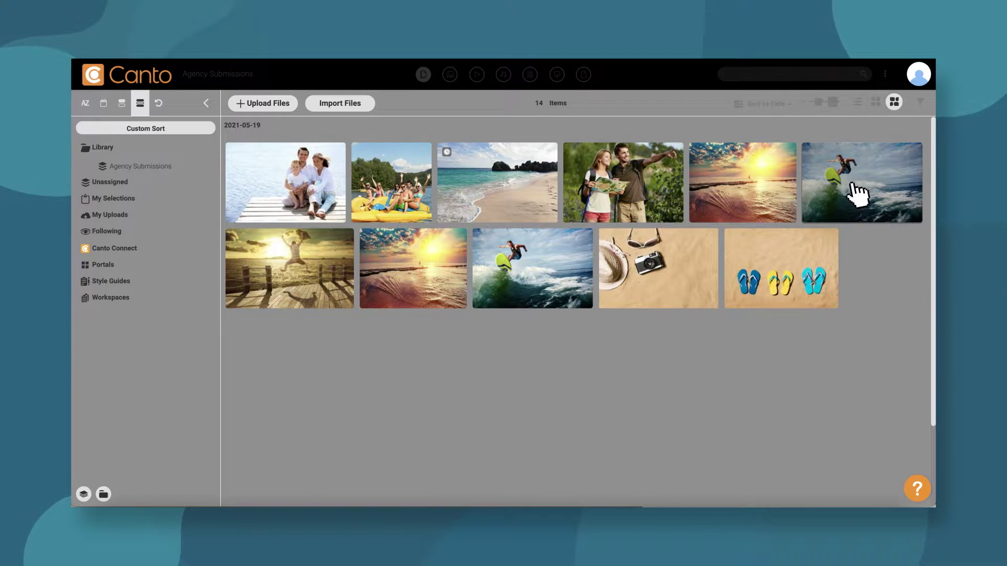
Preview the surfer photo and pin a comment onto it.
{"action": "left_click", "coordinate": [858, 193]}
{"action": "left_click", "coordinate": [387, 192]}
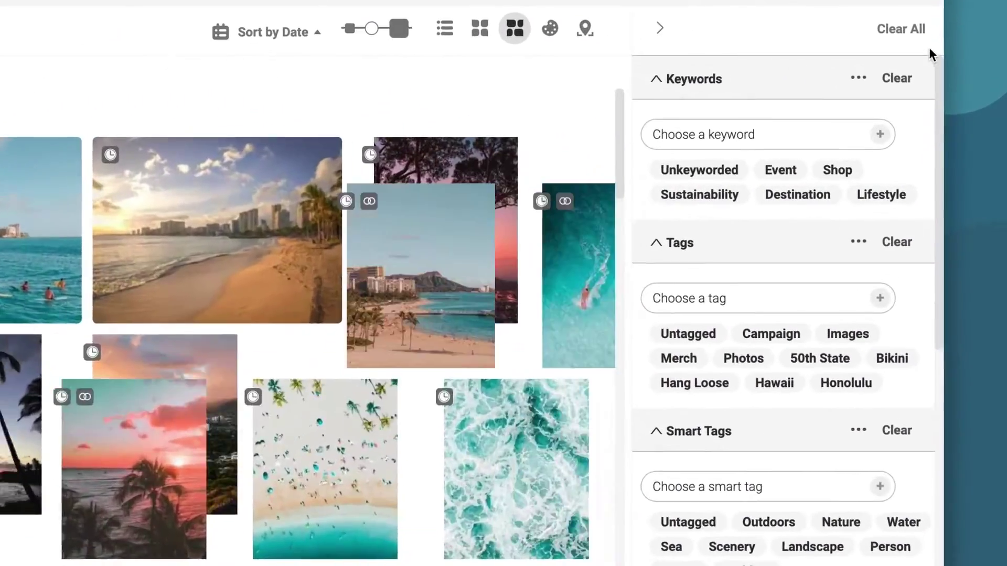
{"action": "scroll", "coordinate": [932, 79], "scroll_direction": "down", "scroll_amount": 3}
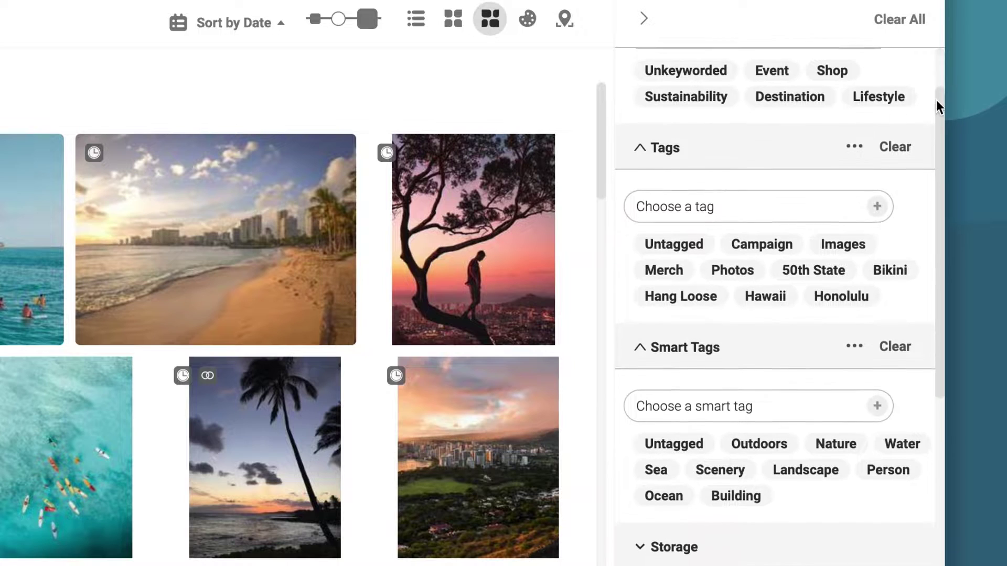
{"action": "left_click_drag", "start_coordinate": [936, 100], "coordinate": [939, 248]}
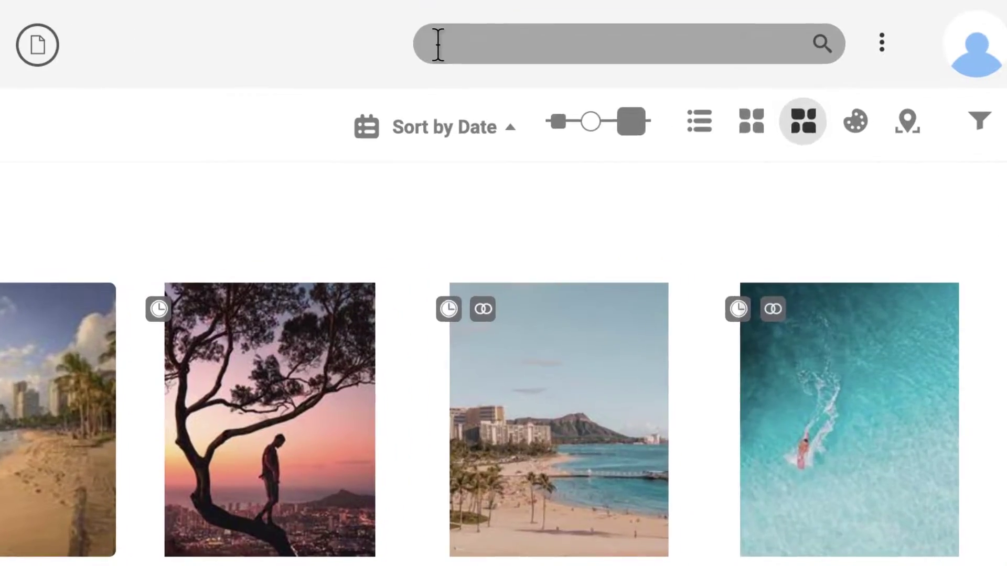
Start a search of the library from the search bar.
{"action": "left_click", "coordinate": [727, 79]}
{"action": "type", "text": "hotel"}
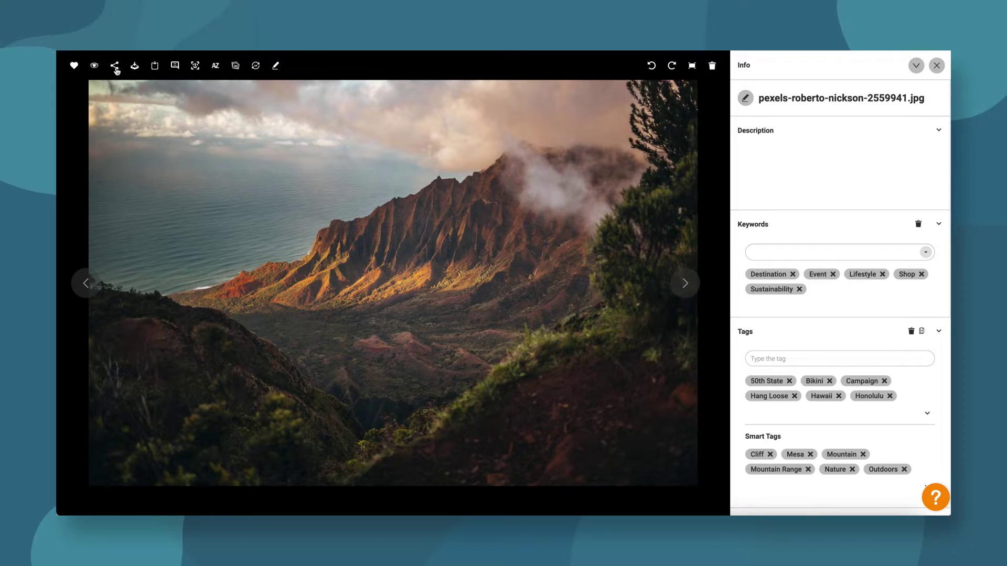
Create a new share link for the mountain photo expiring on December 6, 2021.
{"action": "left_click", "coordinate": [114, 68]}
{"action": "left_click", "coordinate": [408, 172]}
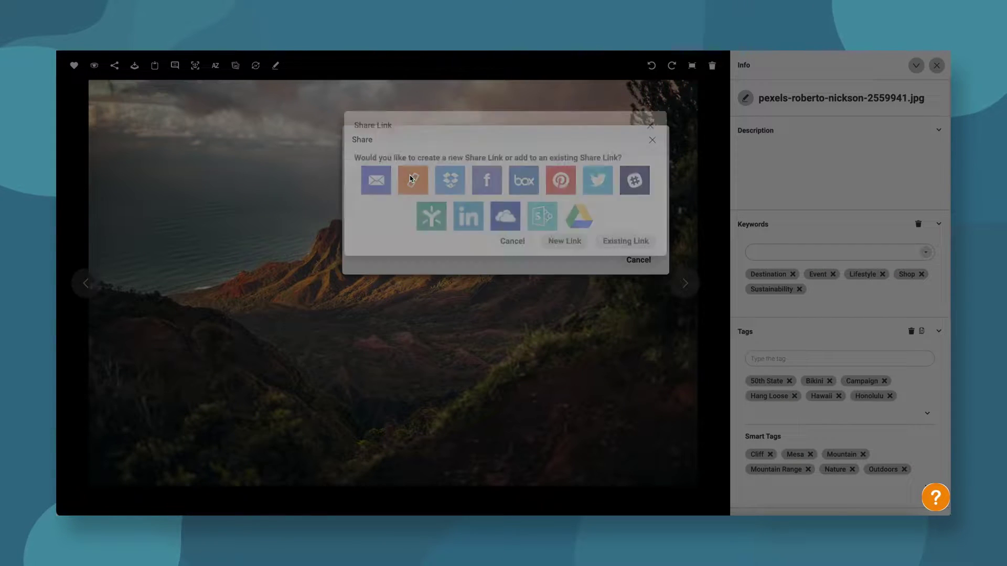
{"action": "left_click", "coordinate": [565, 267]}
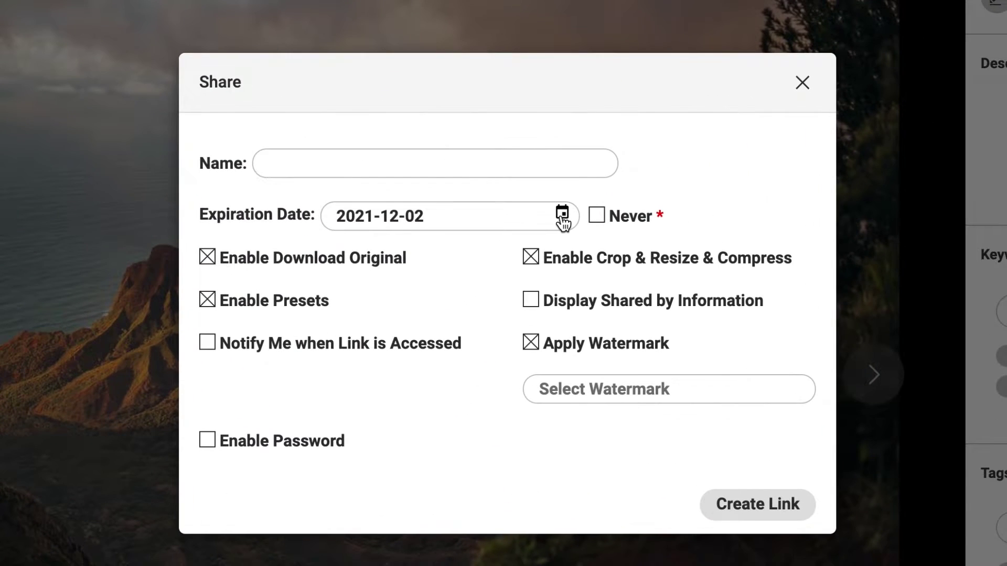
{"action": "left_click", "coordinate": [562, 215]}
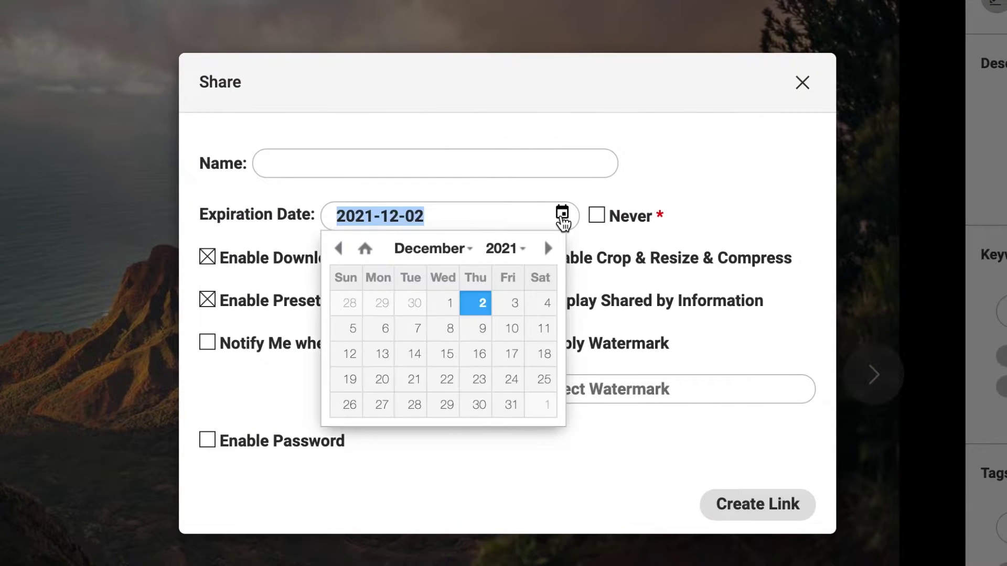
{"action": "left_click", "coordinate": [386, 334]}
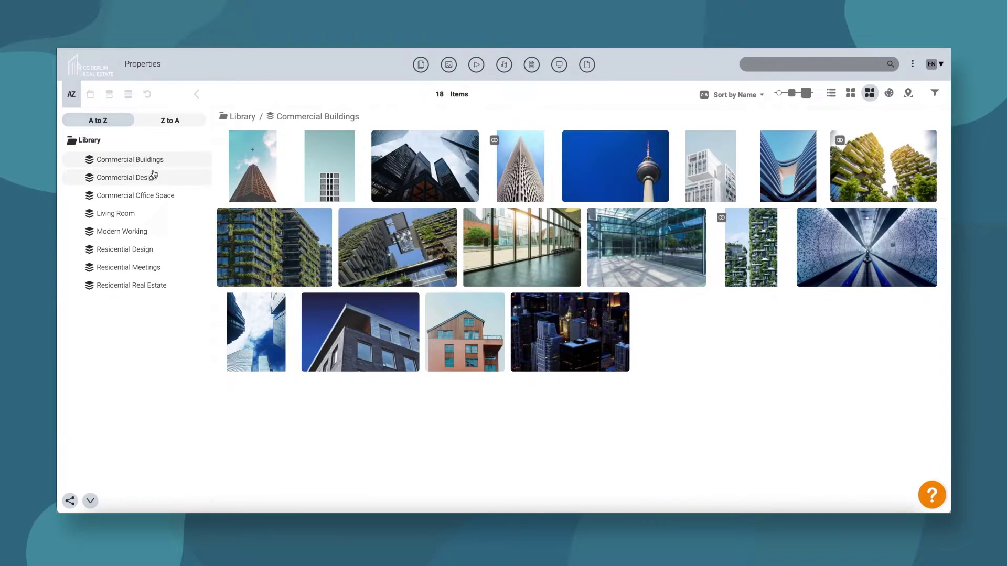
Browse the portal's Commercial Design, Commercial Office Space and Living Room albums.
{"action": "left_click", "coordinate": [152, 177]}
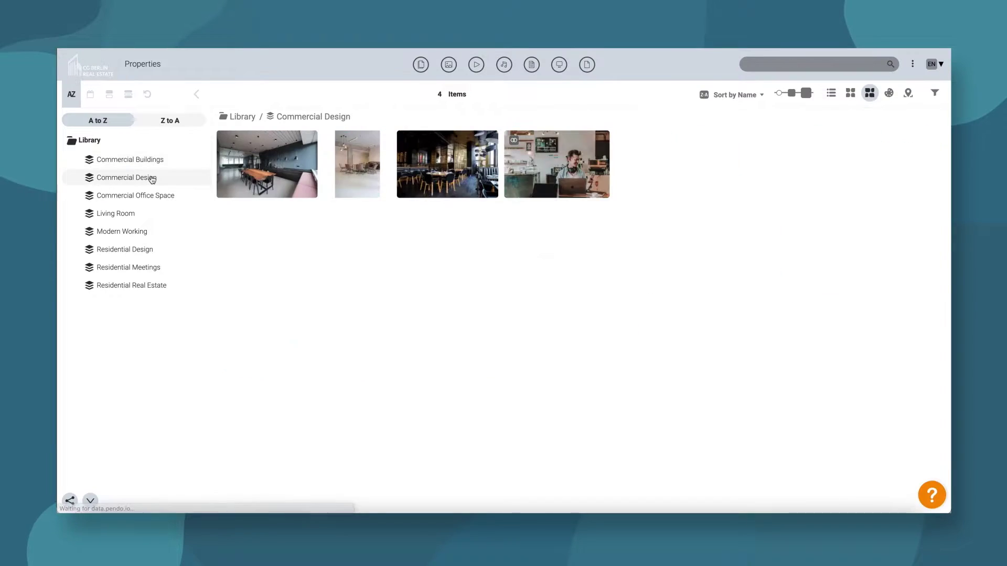
{"action": "left_click", "coordinate": [149, 195]}
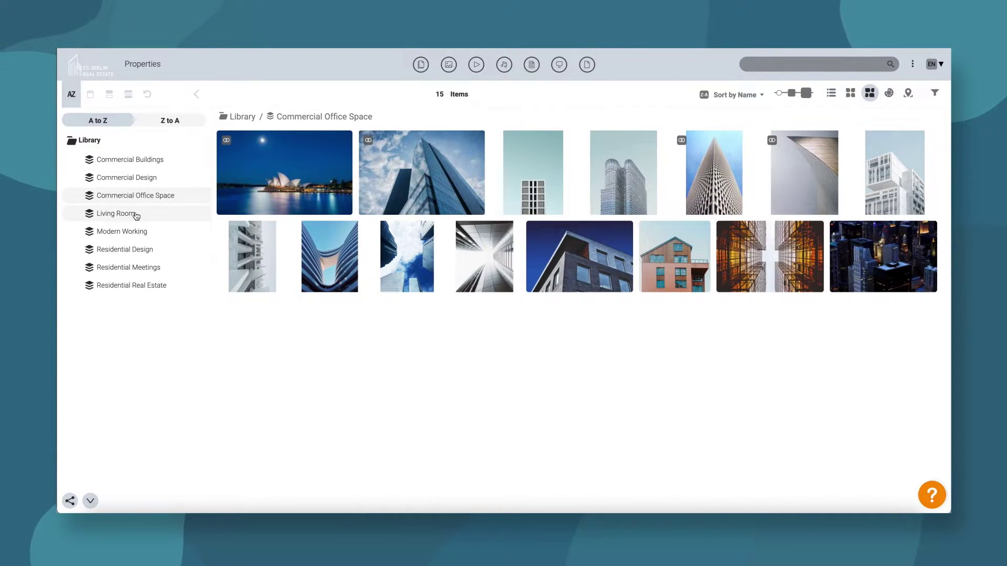
{"action": "left_click", "coordinate": [136, 215]}
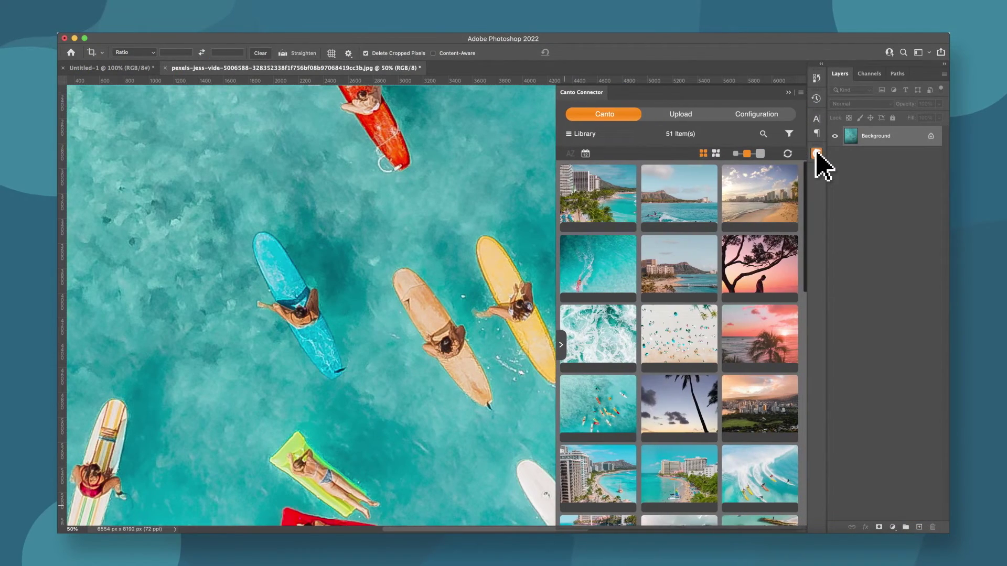
{"action": "scroll", "coordinate": [806, 236], "scroll_direction": "down", "scroll_amount": 3}
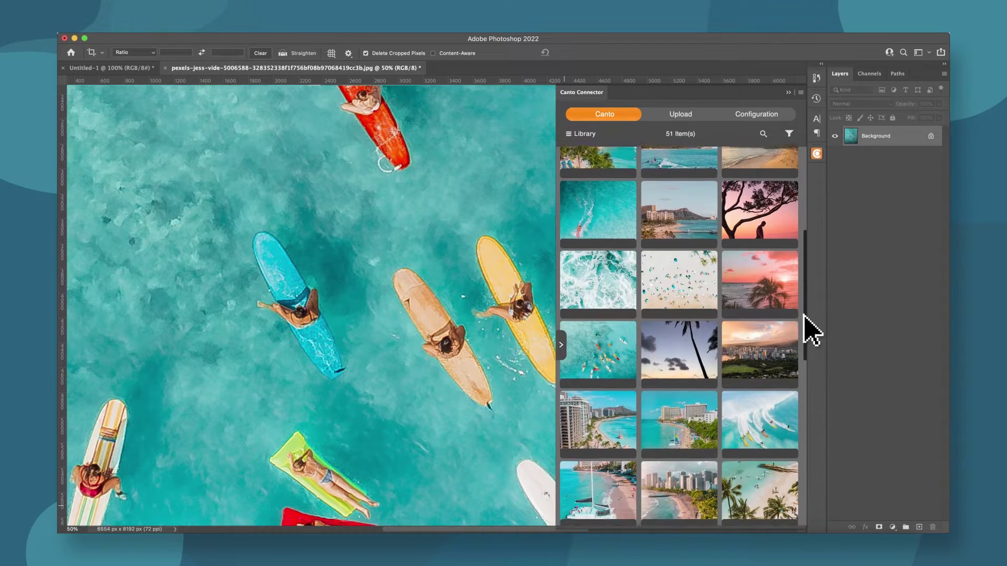
{"action": "left_click_drag", "start_coordinate": [805, 368], "coordinate": [804, 457]}
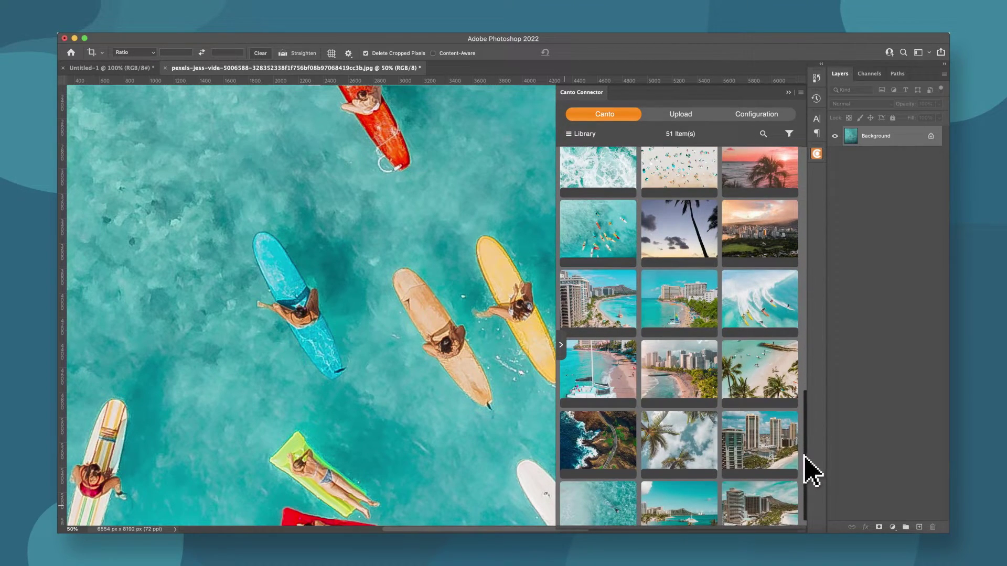
Show the palm-tree photo's details in the Canto Connector panel.
{"action": "left_click", "coordinate": [676, 451]}
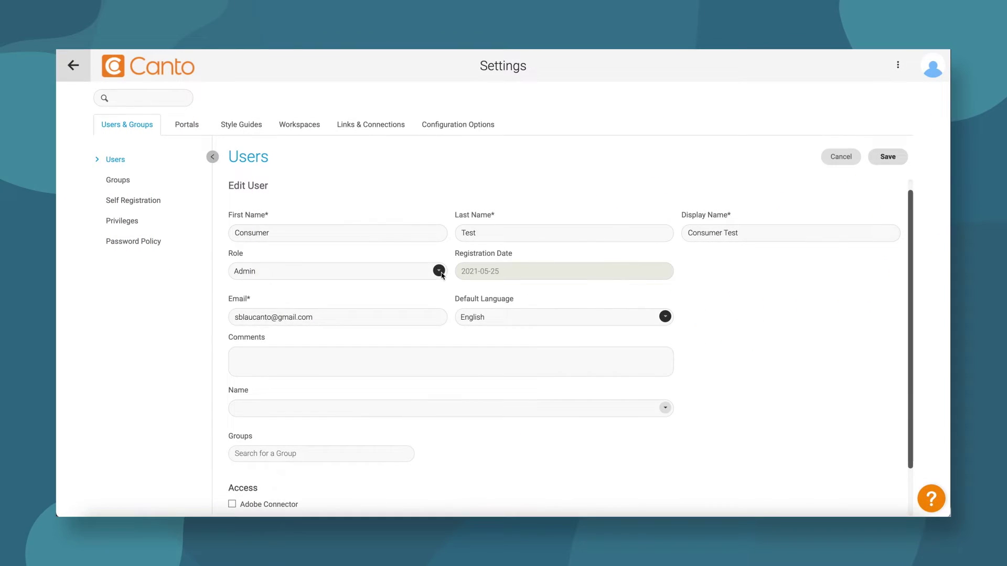
Change the user's role to Contributor, then to Consumer.
{"action": "left_click", "coordinate": [441, 271]}
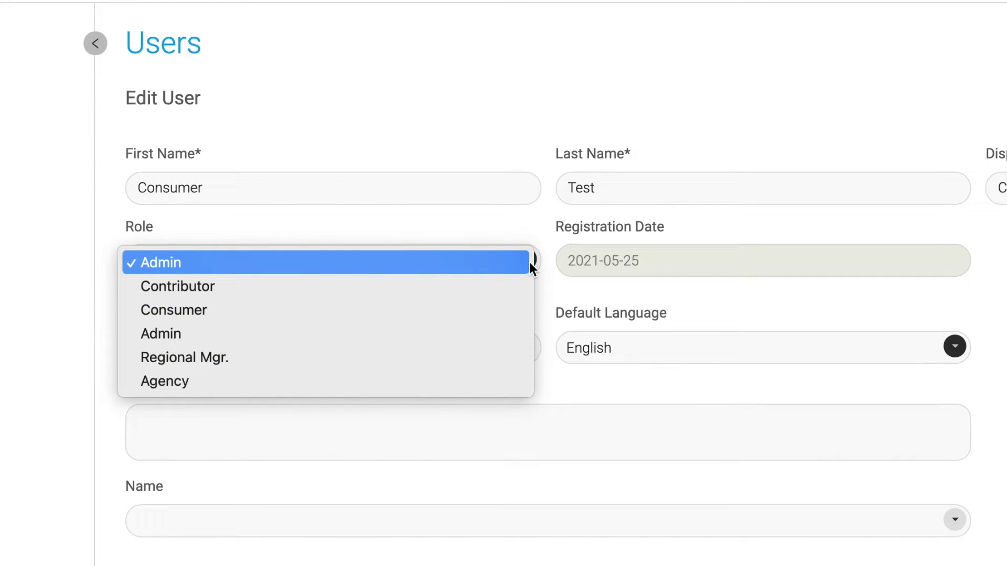
{"action": "left_click", "coordinate": [517, 287]}
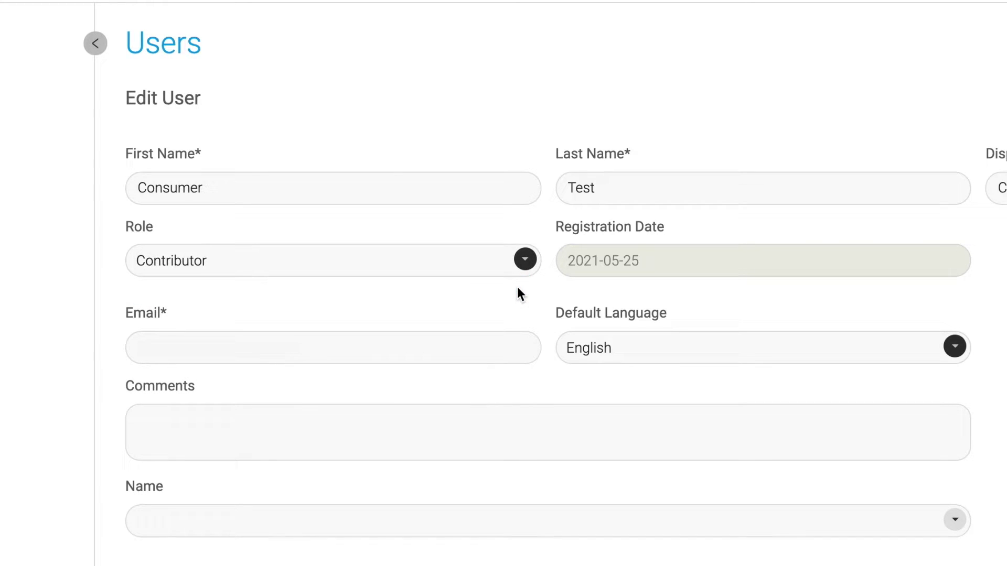
{"action": "left_click", "coordinate": [524, 262]}
{"action": "left_click", "coordinate": [519, 285]}
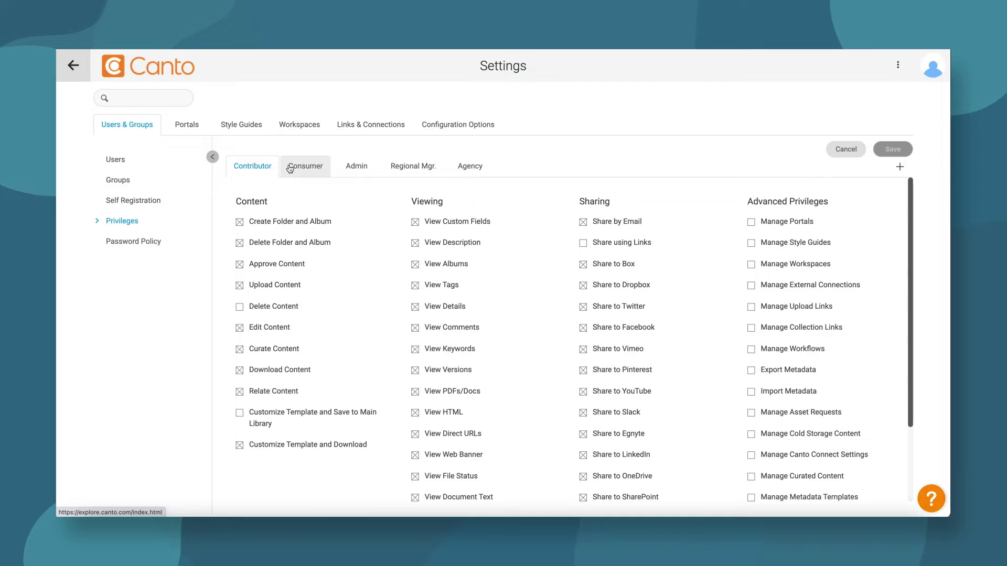
View the Consumer role's privileges, then the Admin role's.
{"action": "left_click", "coordinate": [293, 167]}
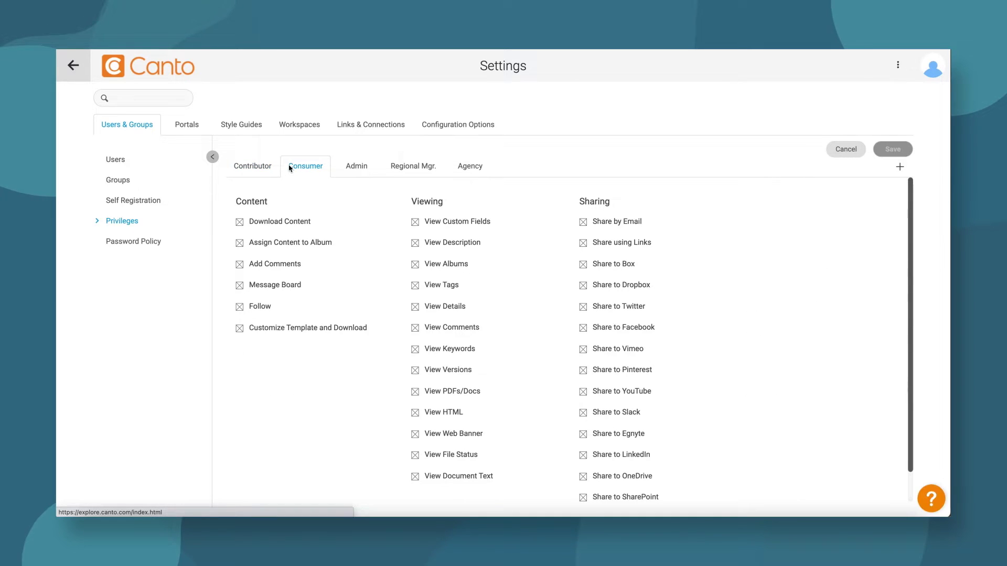
{"action": "left_click", "coordinate": [346, 167]}
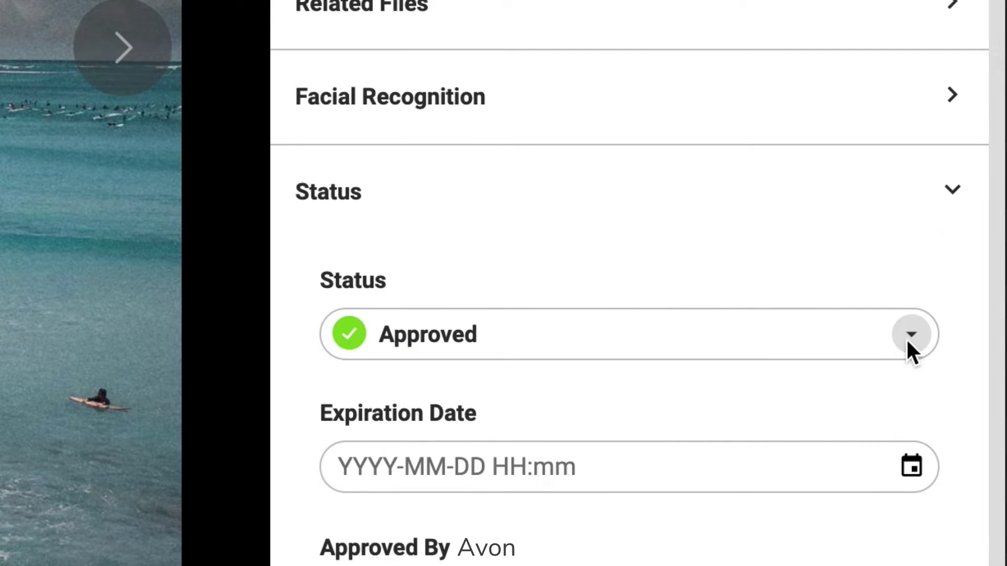
Set the surf photo's status to Pending, then to Restricted.
{"action": "left_click", "coordinate": [905, 340]}
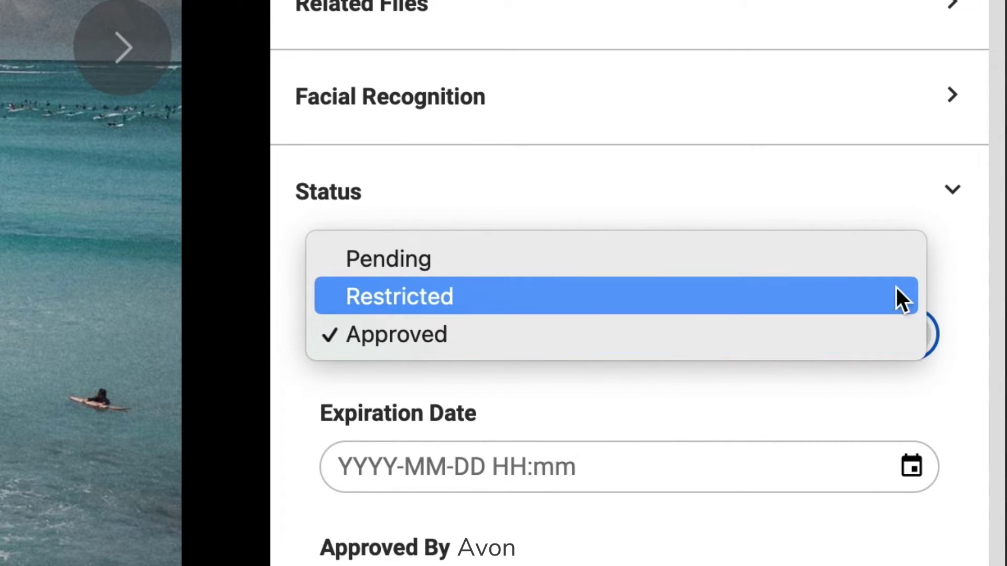
{"action": "left_click", "coordinate": [893, 263]}
{"action": "left_click", "coordinate": [897, 339]}
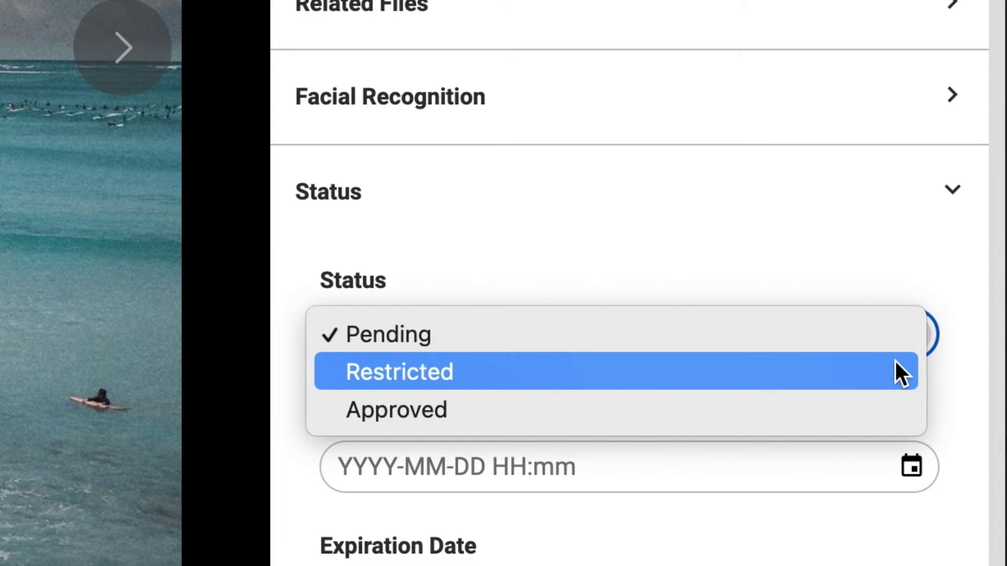
{"action": "left_click", "coordinate": [895, 366]}
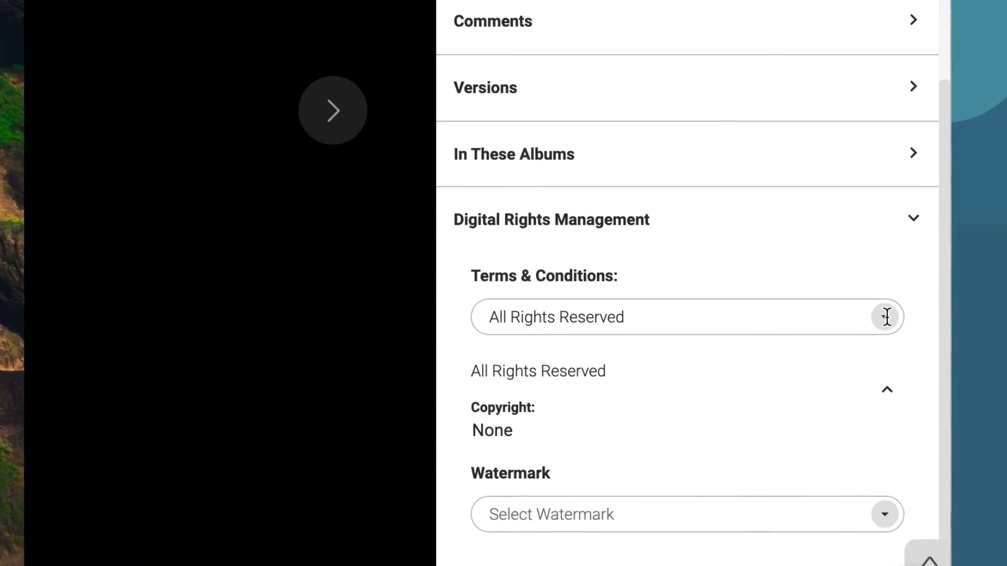
Apply Canto Terms & Conditions, then Unrestricted Licensed terms to the photo.
{"action": "left_click", "coordinate": [880, 309]}
{"action": "left_click", "coordinate": [831, 378]}
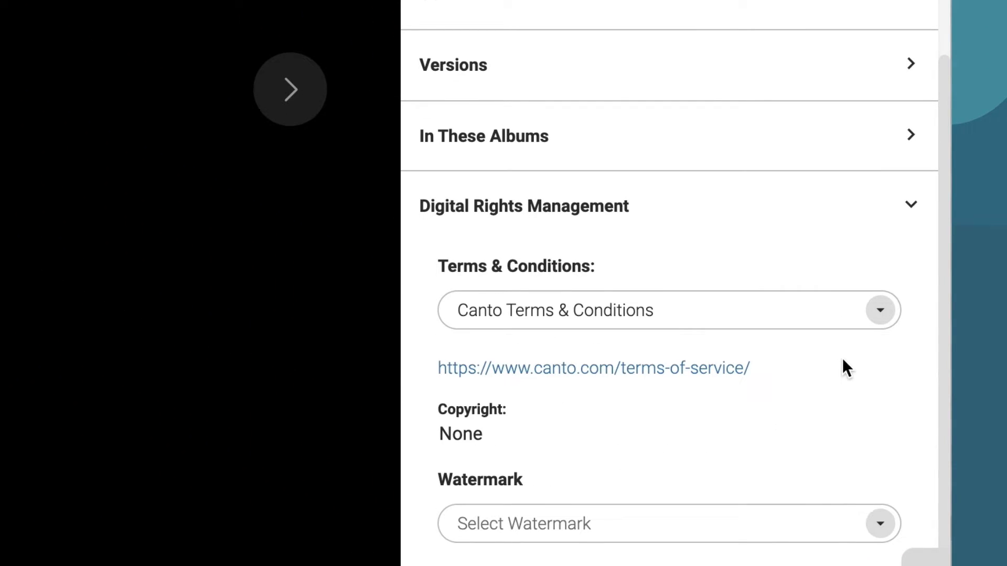
{"action": "left_click", "coordinate": [882, 314]}
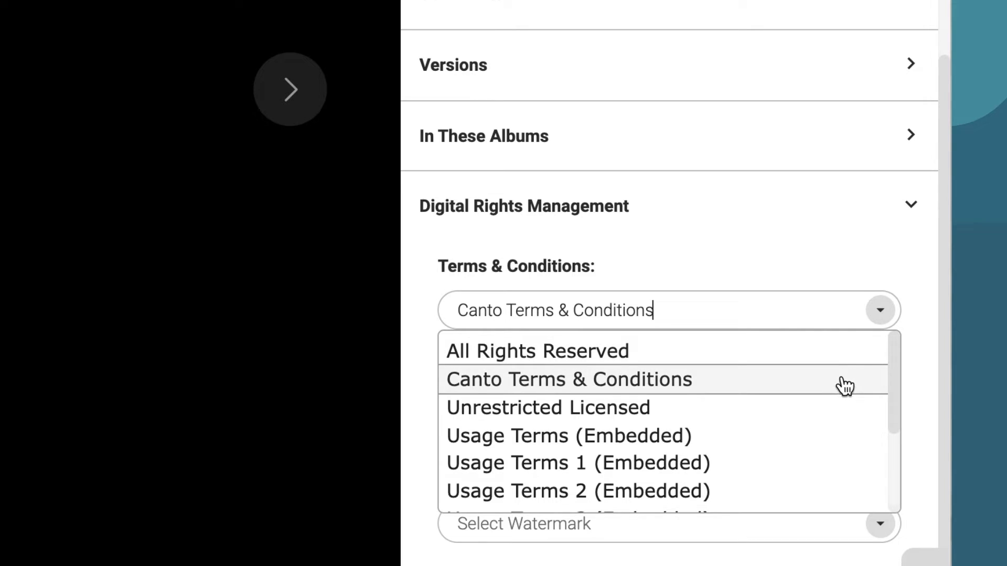
{"action": "left_click", "coordinate": [831, 408]}
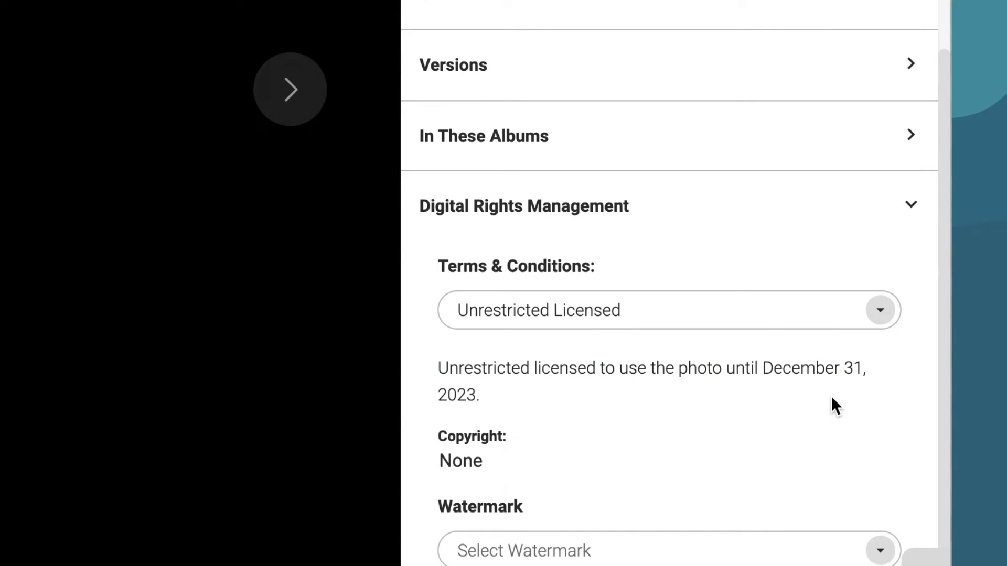